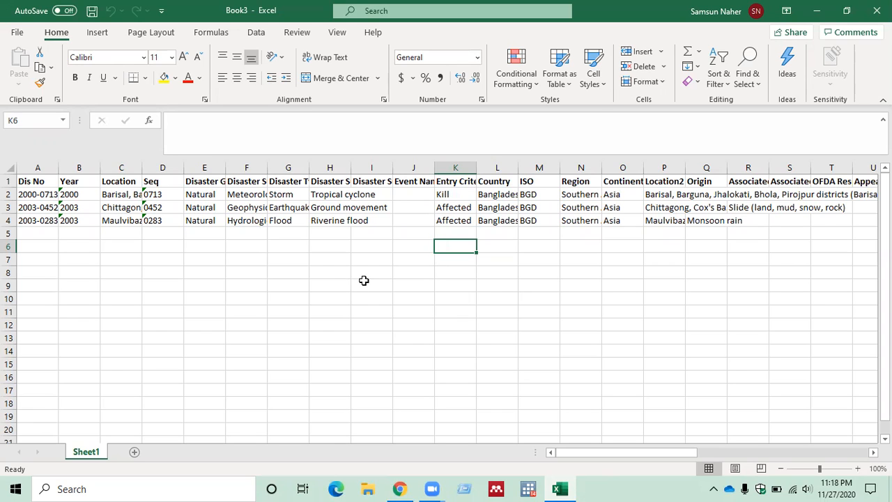
Step: AutoFit the Dis No and Location columns to the width of their contents
{"action": "double_click", "coordinate": [60, 167]}
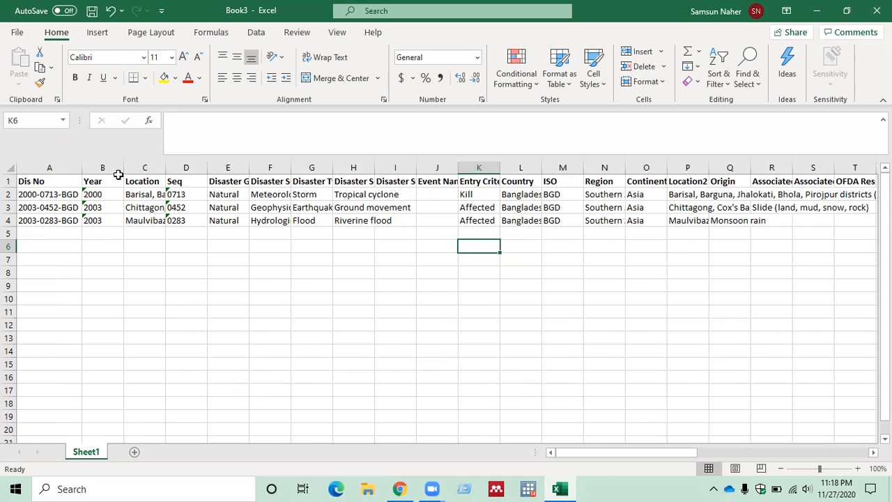
{"action": "double_click", "coordinate": [165, 167]}
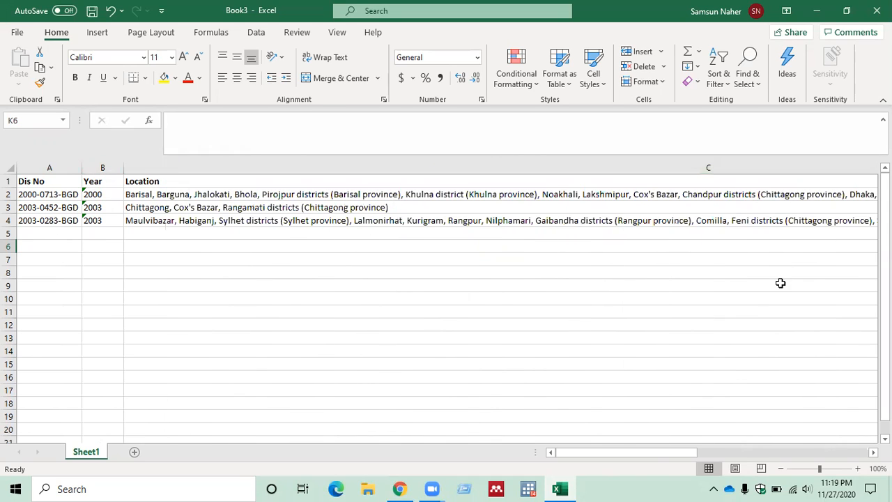
{"action": "left_click_drag", "start_coordinate": [655, 450], "coordinate": [499, 433]}
Step: Convert the whole data range A1:AR4 into a table with headers
{"action": "left_click", "coordinate": [44, 182]}
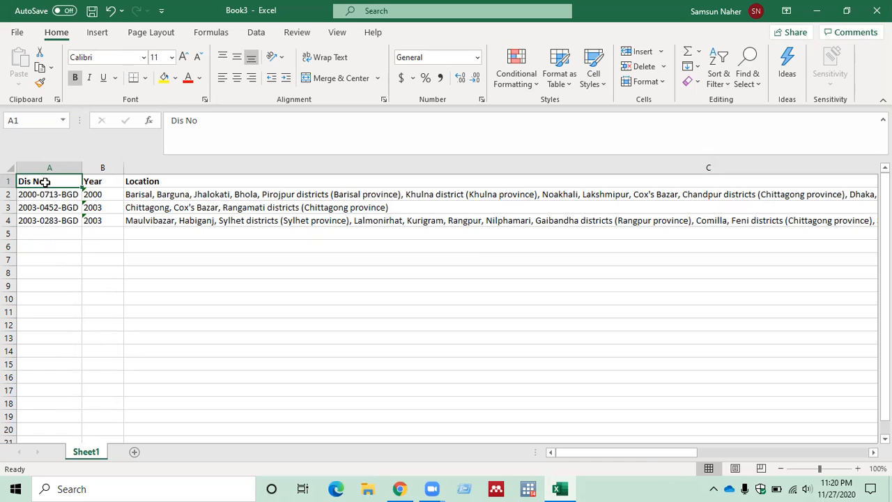
{"action": "key", "text": "ctrl+shift+Down"}
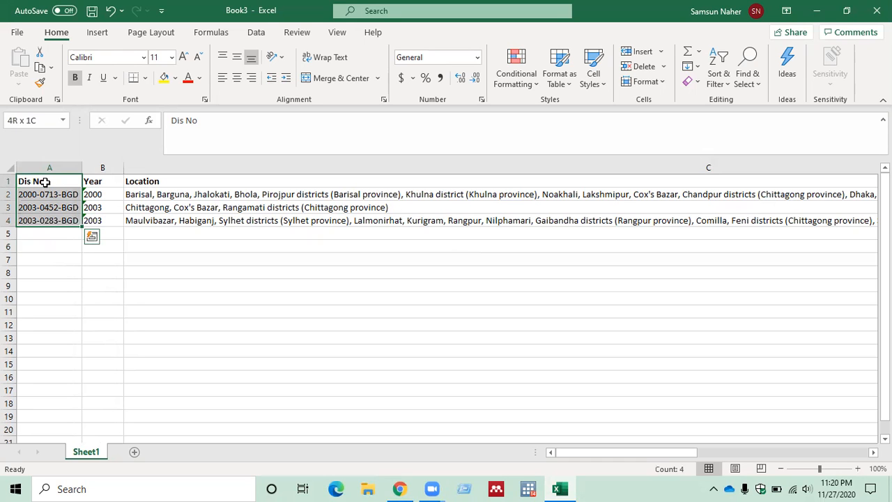
{"action": "key", "text": "ctrl+shift+Right"}
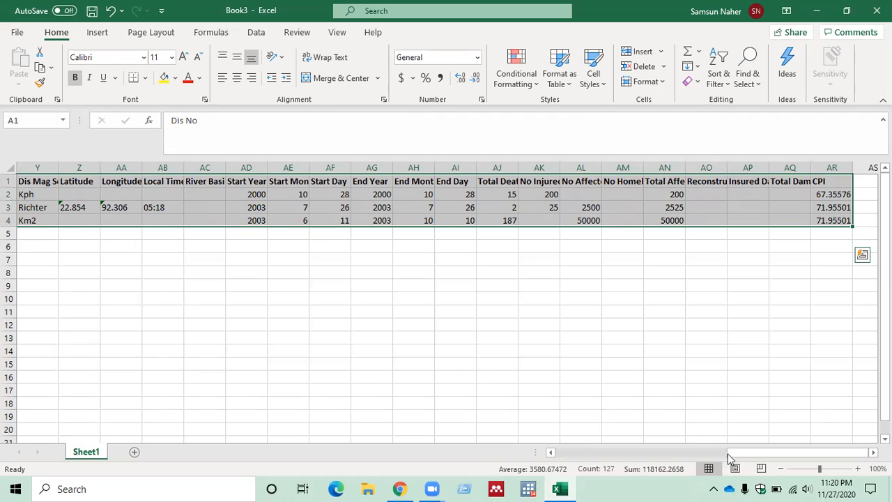
{"action": "left_click_drag", "start_coordinate": [742, 459], "coordinate": [541, 437]}
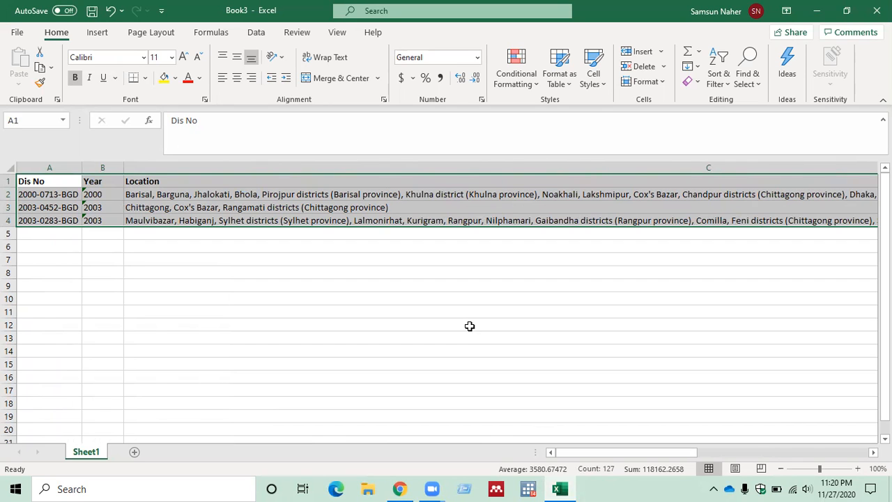
{"action": "key", "text": "ctrl+t"}
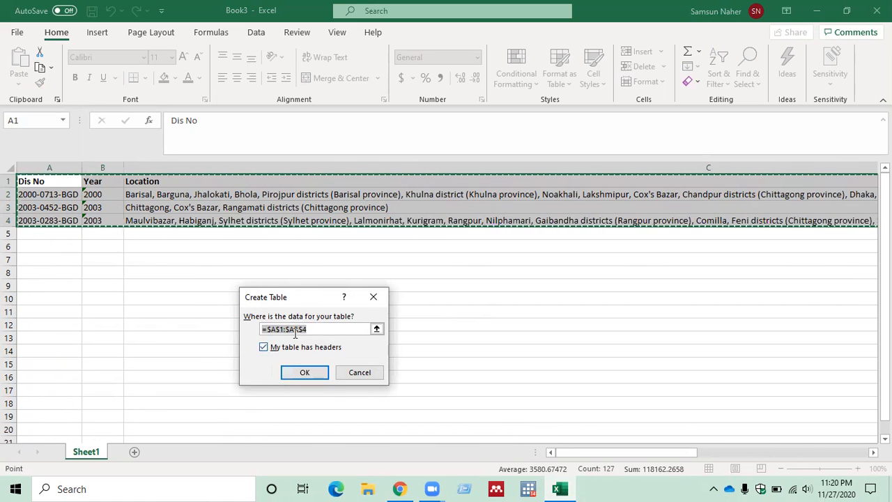
{"action": "left_click", "coordinate": [306, 376]}
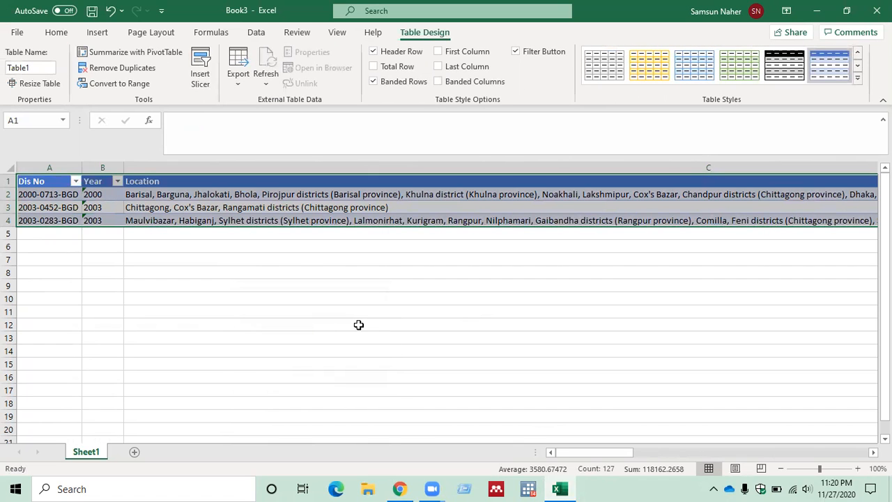
Step: Load the table into the Power Query Editor and maximize the editor window
{"action": "left_click", "coordinate": [256, 35]}
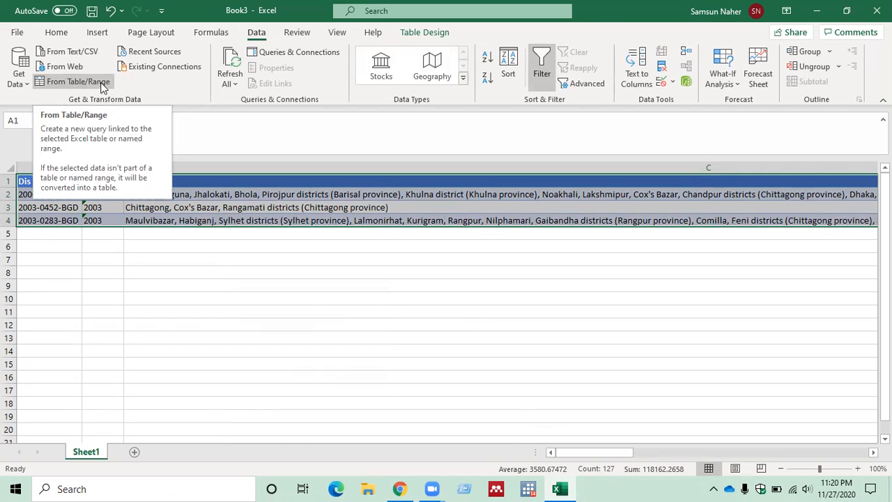
{"action": "left_click", "coordinate": [78, 82]}
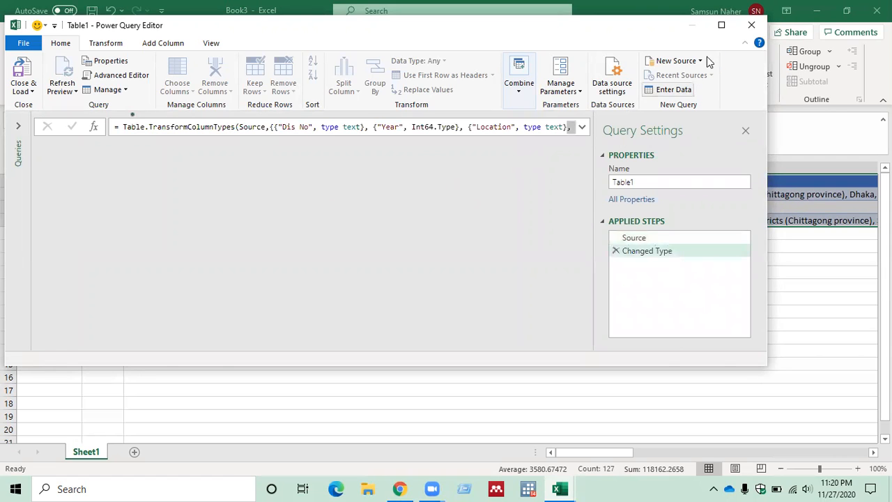
{"action": "left_click", "coordinate": [721, 25]}
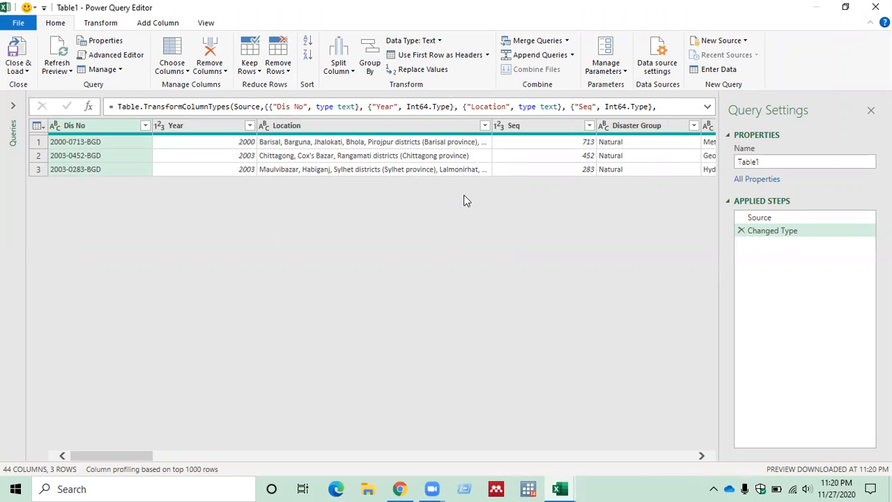
Step: Split the Location column into rows at each comma, and load the query result back into the workbook
{"action": "left_click", "coordinate": [346, 139]}
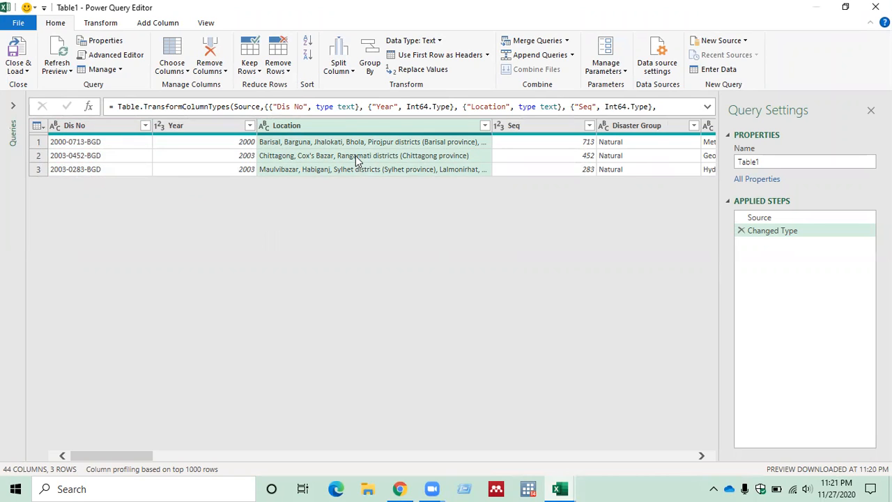
{"action": "left_click", "coordinate": [338, 69]}
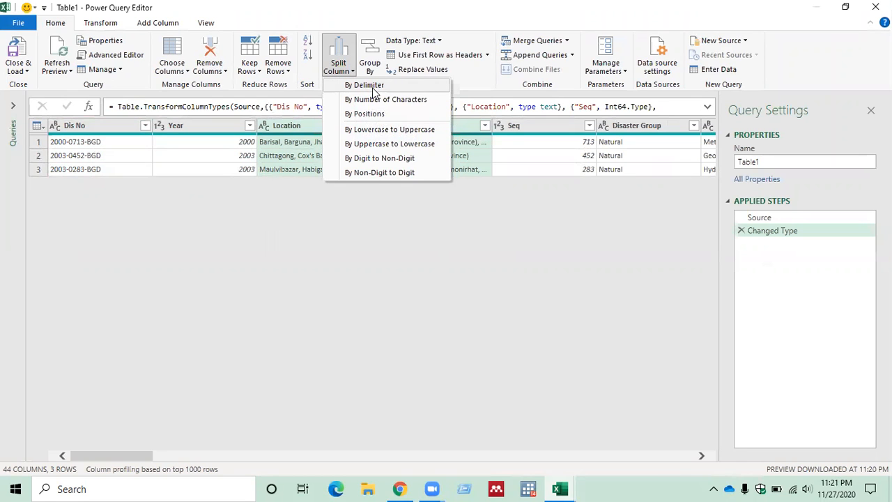
{"action": "left_click", "coordinate": [373, 87]}
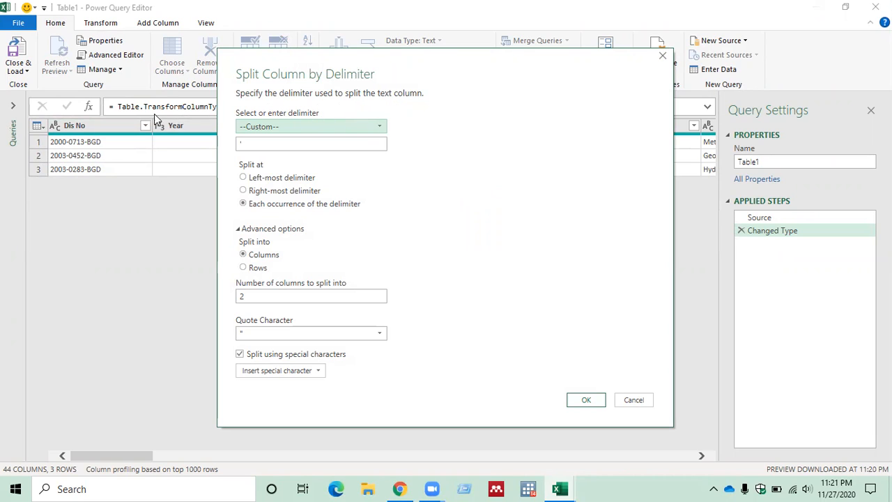
{"action": "left_click", "coordinate": [358, 127]}
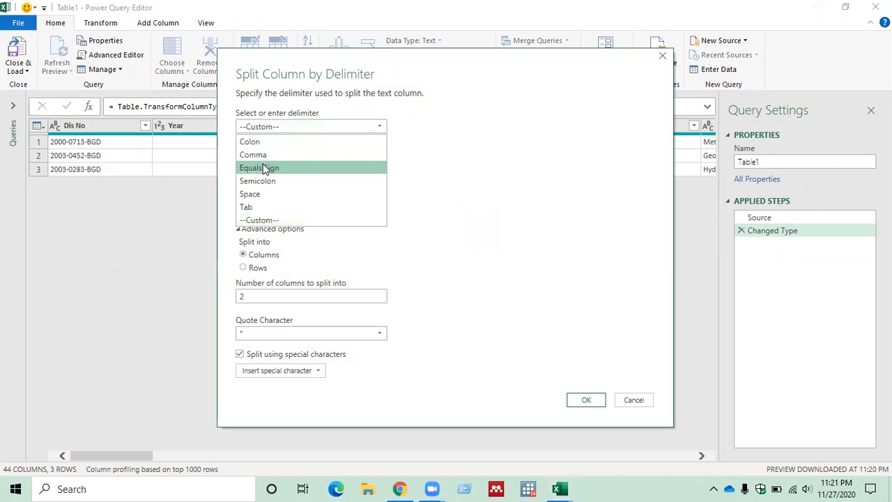
{"action": "left_click", "coordinate": [257, 157]}
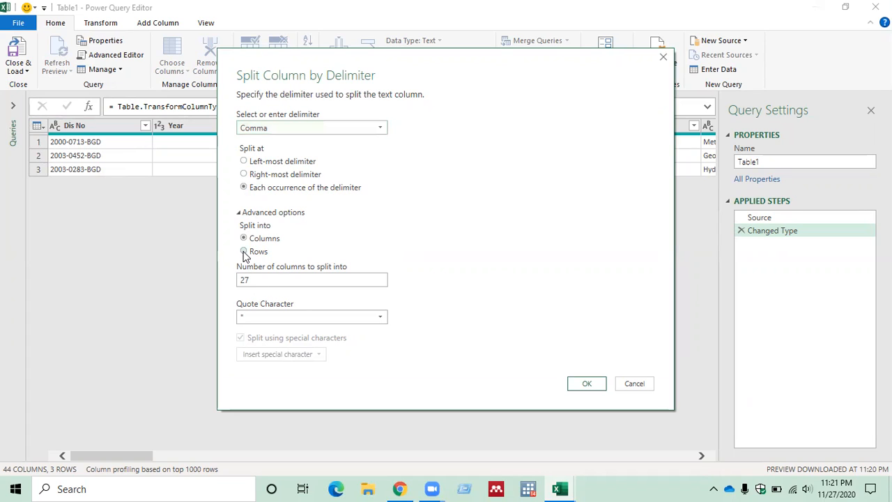
{"action": "left_click", "coordinate": [244, 253]}
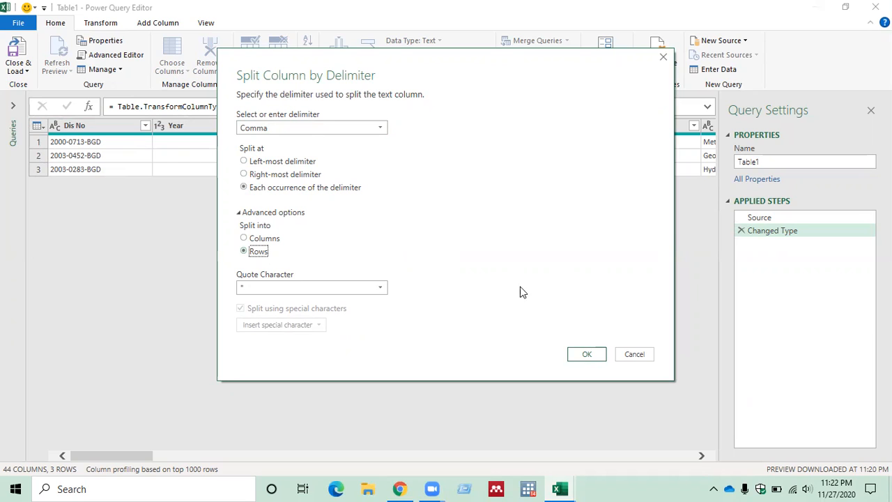
{"action": "left_click", "coordinate": [585, 356]}
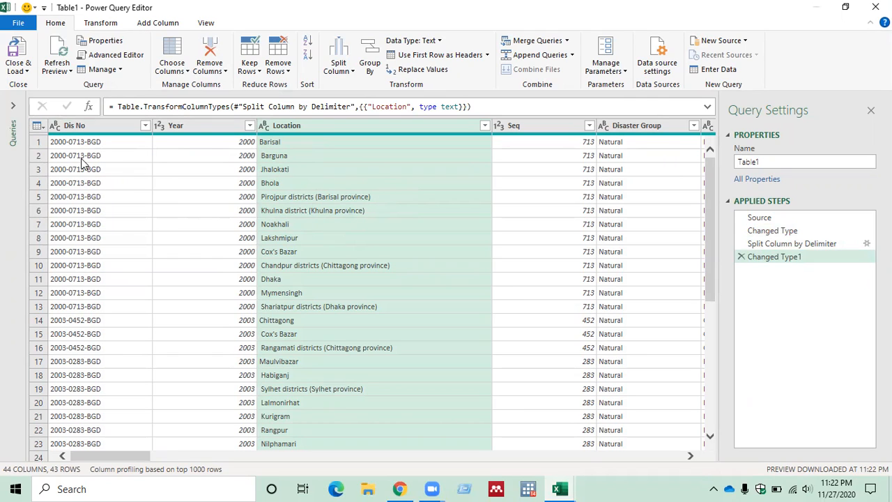
{"action": "left_click", "coordinate": [15, 52]}
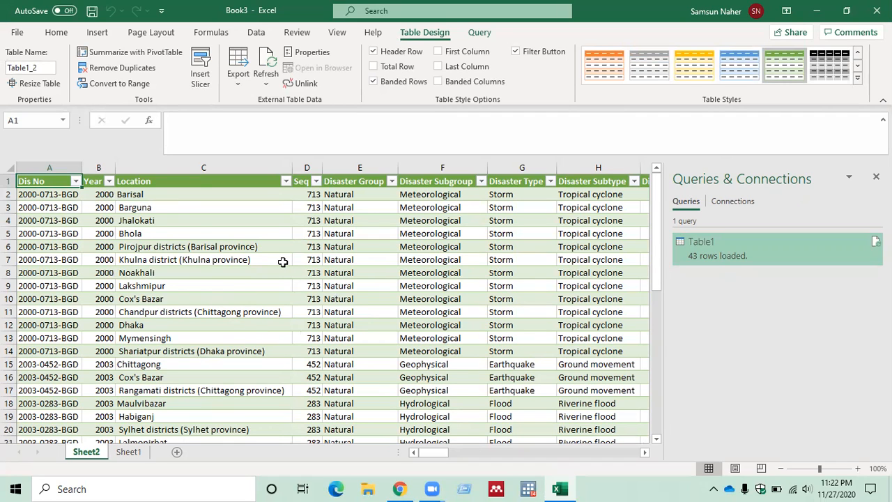
Step: Copy the entire loaded query table on Sheet2, including its header row
{"action": "left_click", "coordinate": [42, 181]}
{"action": "key", "text": "ctrl+shift+Down"}
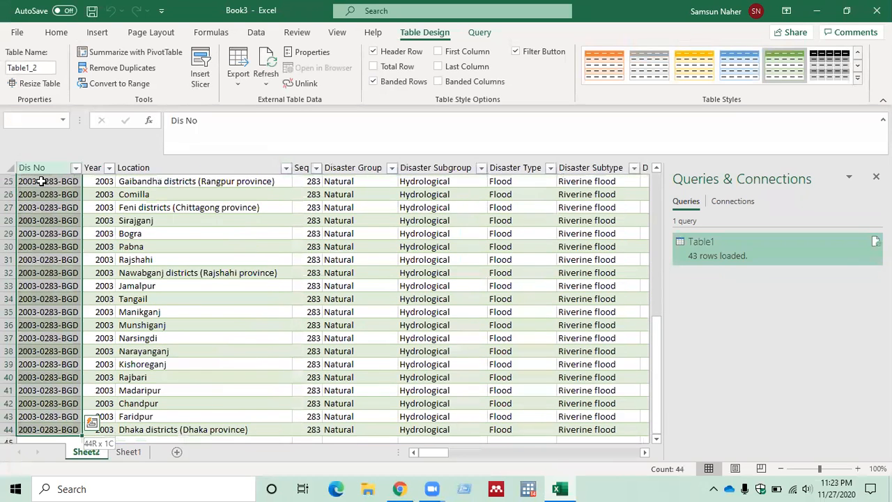
{"action": "key", "text": "ctrl+shift+Right"}
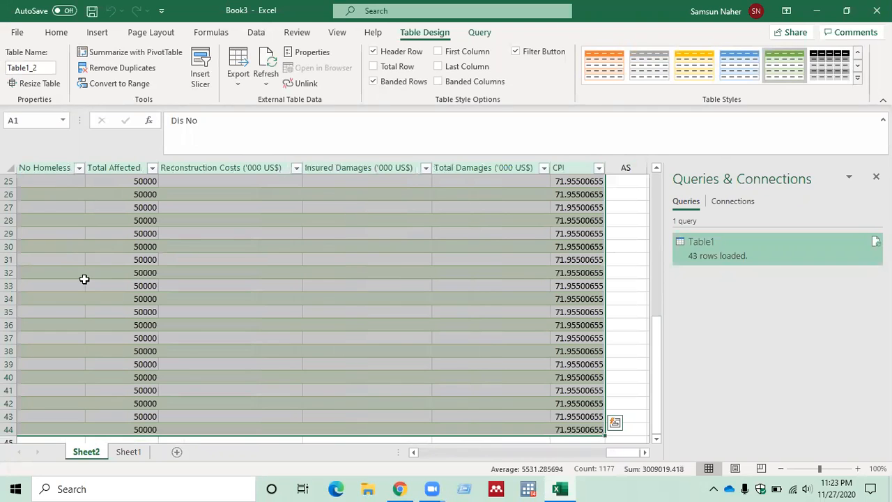
{"action": "left_click_drag", "start_coordinate": [606, 453], "coordinate": [413, 450]}
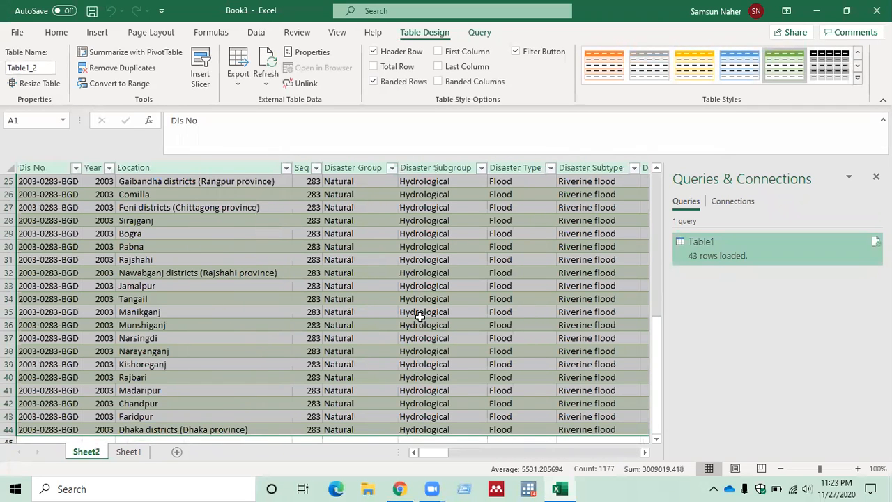
{"action": "key", "text": "ctrl+c"}
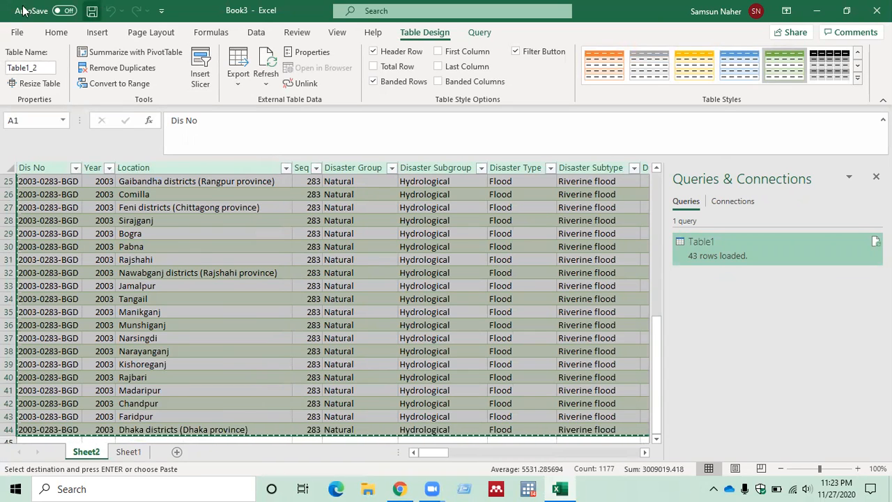
Step: Create a blank workbook and paste the copied table starting at cell A1
{"action": "left_click", "coordinate": [14, 33]}
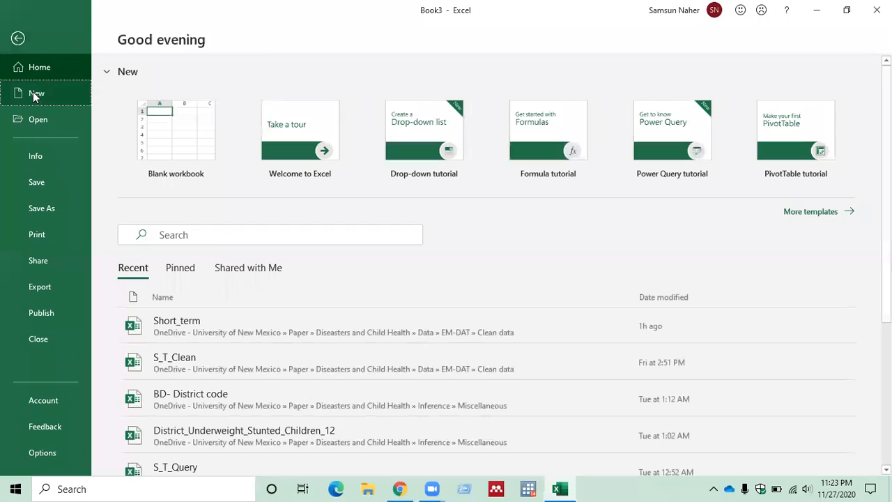
{"action": "left_click", "coordinate": [32, 91]}
{"action": "left_click", "coordinate": [144, 133]}
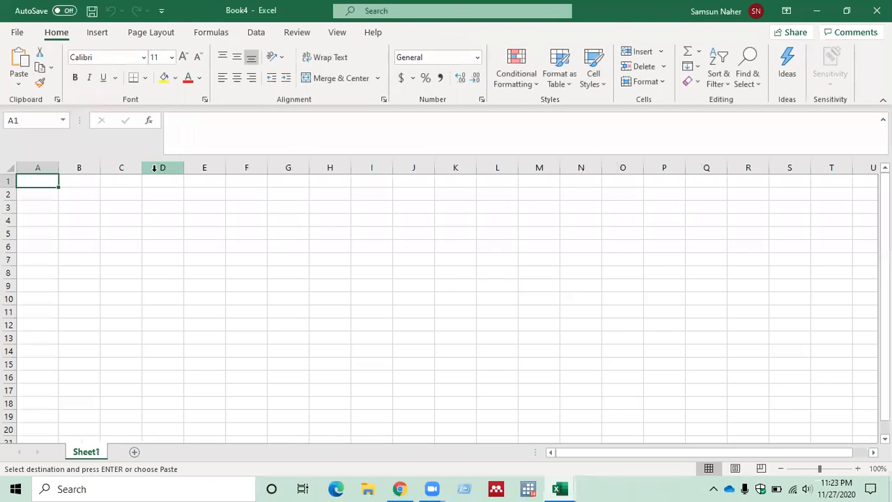
{"action": "right_click", "coordinate": [45, 181]}
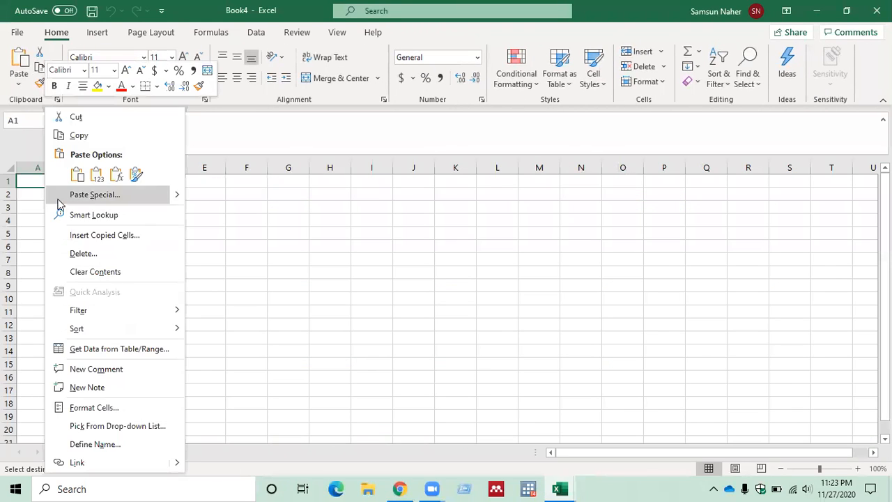
{"action": "left_click", "coordinate": [82, 175]}
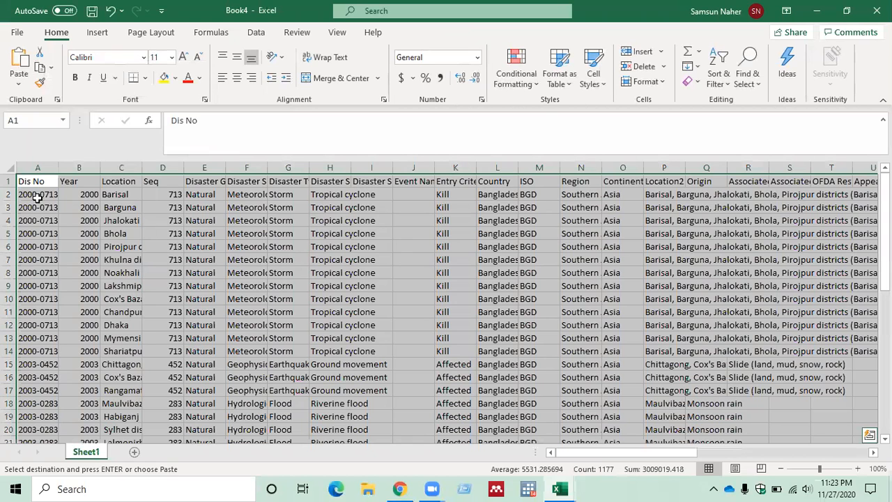
{"action": "scroll", "coordinate": [451, 246], "scroll_direction": "down", "scroll_amount": 3}
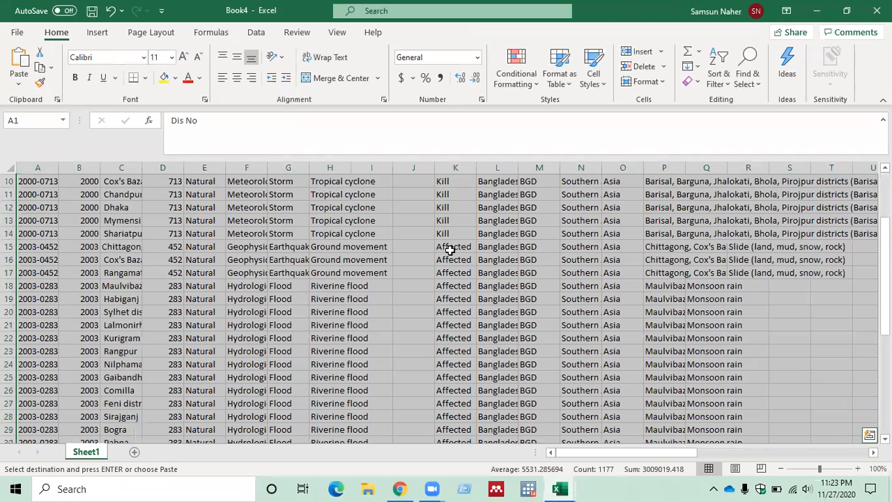
Step: Save the new workbook in the Documents folder on this PC as "Disaster - Districts"
{"action": "left_click", "coordinate": [14, 35]}
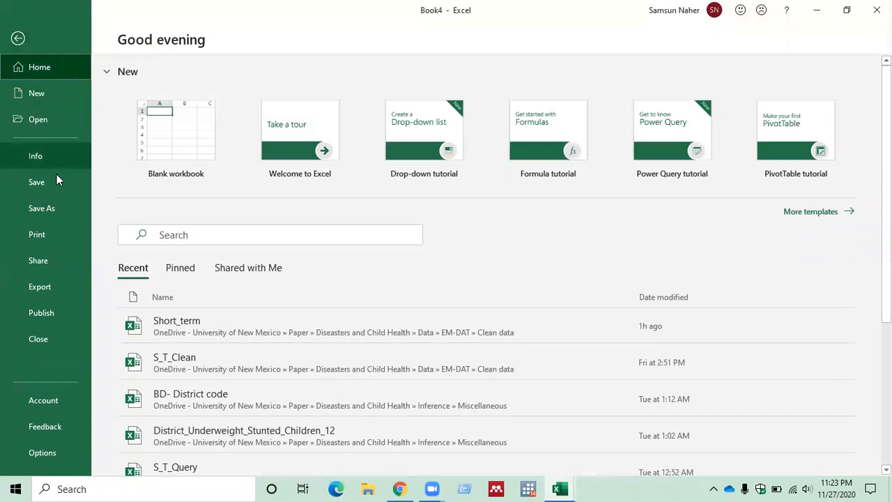
{"action": "left_click", "coordinate": [46, 208]}
{"action": "left_click", "coordinate": [198, 251]}
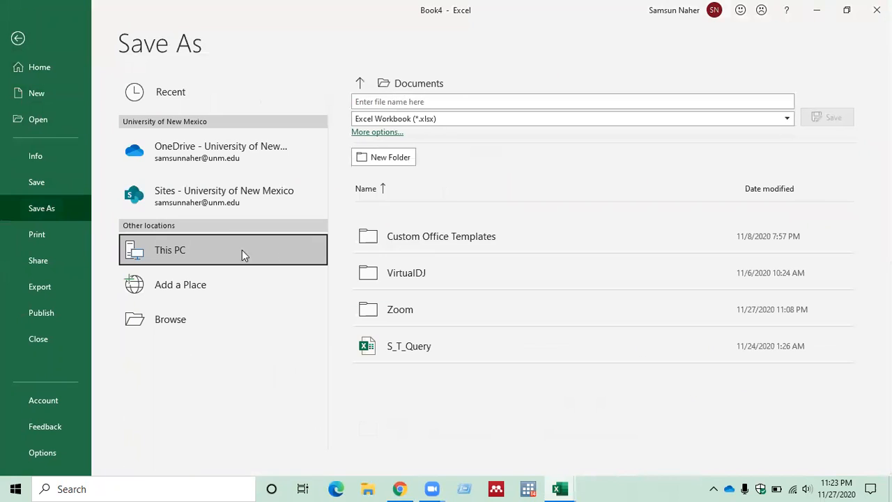
{"action": "left_click", "coordinate": [386, 102]}
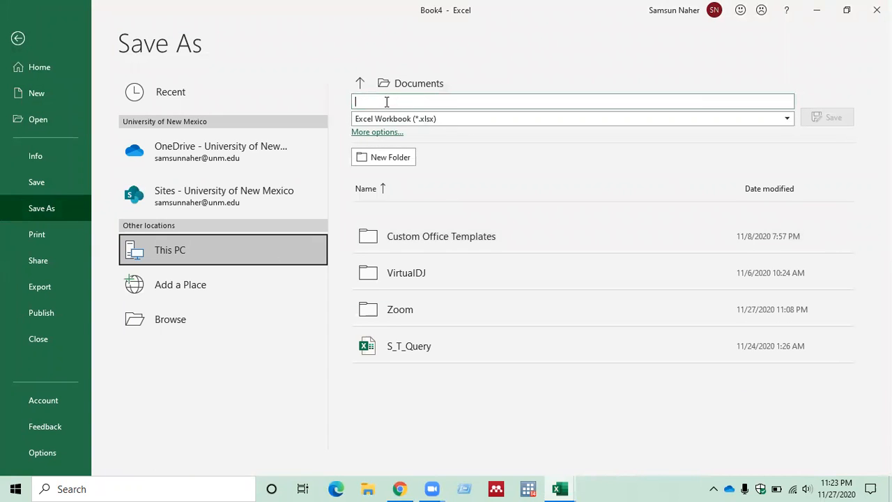
{"action": "type", "text": "Disaster Districts"}
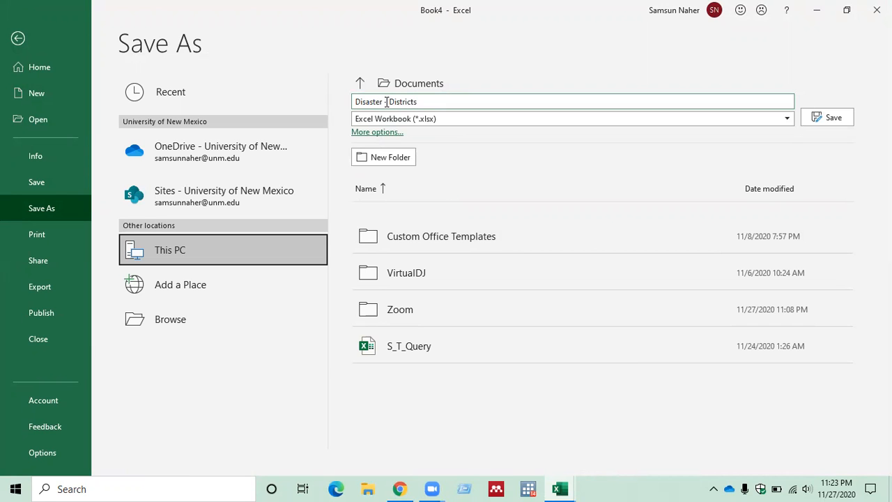
{"action": "left_click", "coordinate": [386, 102]}
{"action": "type", "text": "-"}
{"action": "left_click", "coordinate": [845, 117]}
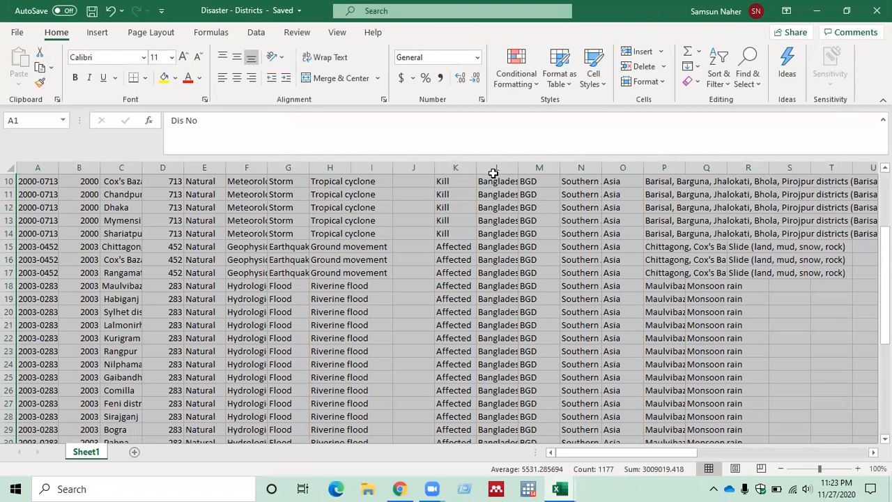
Step: AutoFit the Location column in the saved workbook and minimize the Book3 window
{"action": "scroll", "coordinate": [388, 224], "scroll_direction": "up", "scroll_amount": 3}
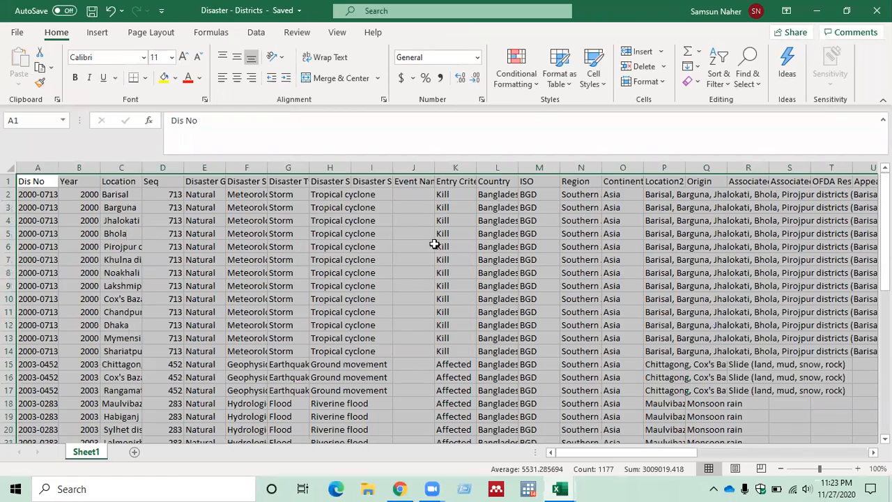
{"action": "left_click", "coordinate": [432, 236]}
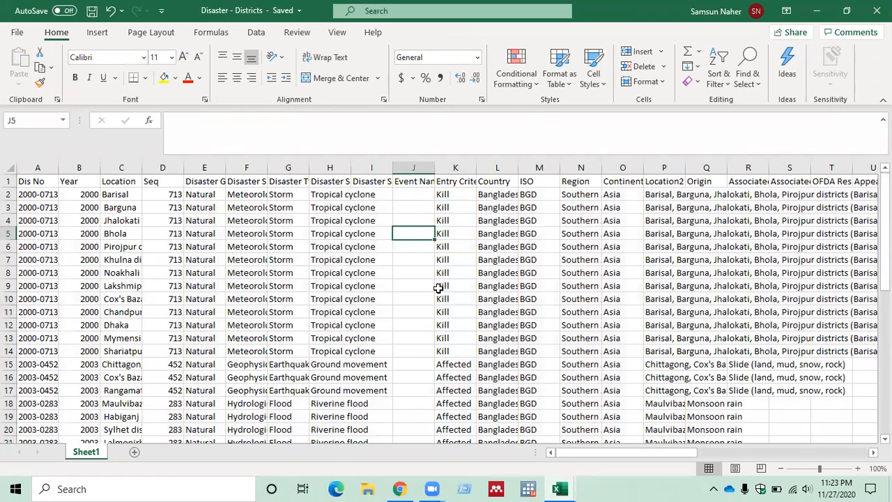
{"action": "double_click", "coordinate": [142, 168]}
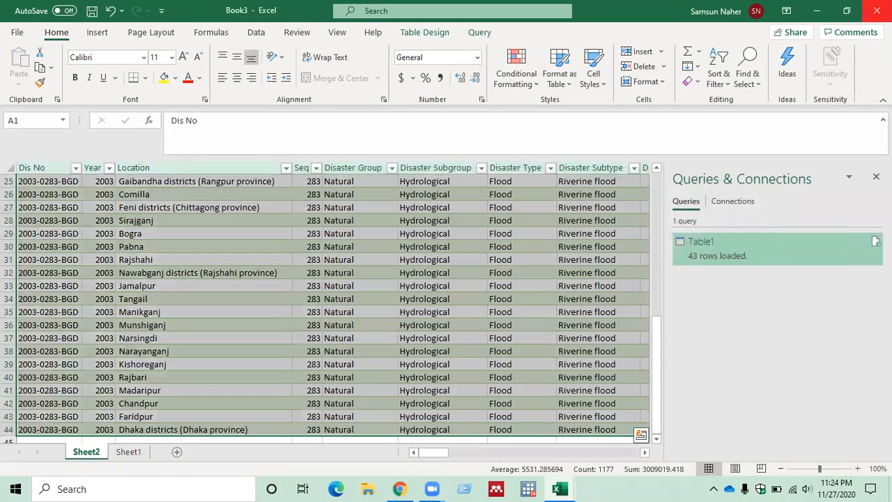
{"action": "left_click", "coordinate": [817, 10]}
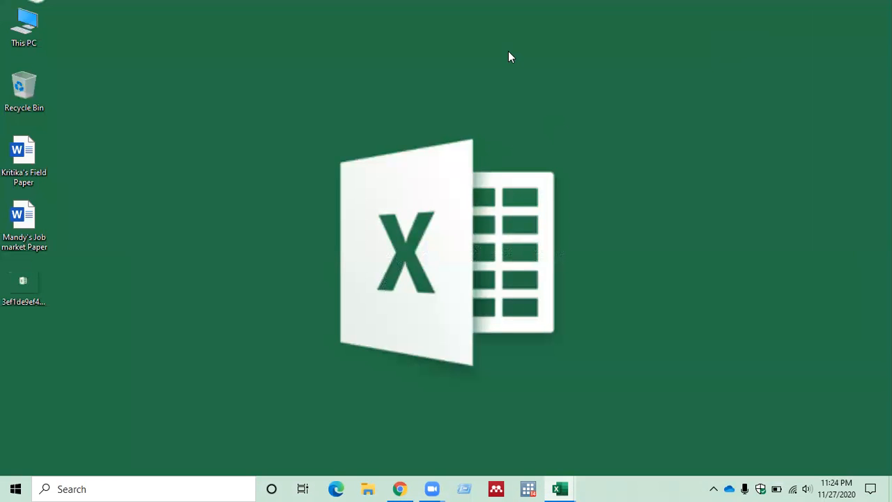